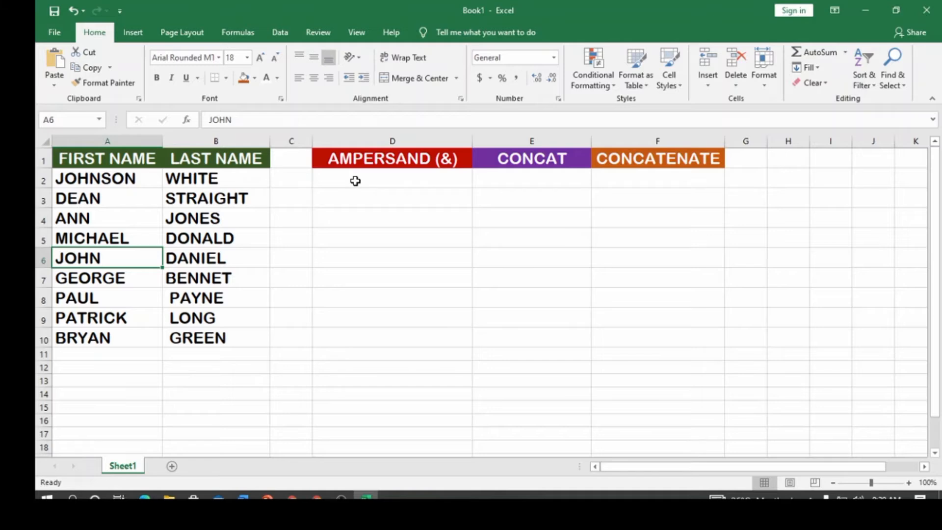
- Enter the formula =A2&B2 in cell D2 to join the first and last name with an ampersand
left_click(355, 181)
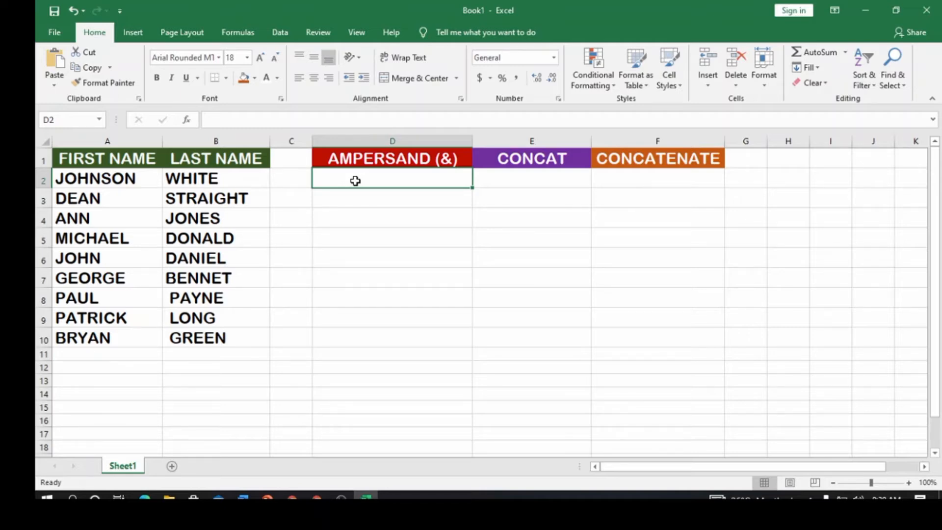
type("=")
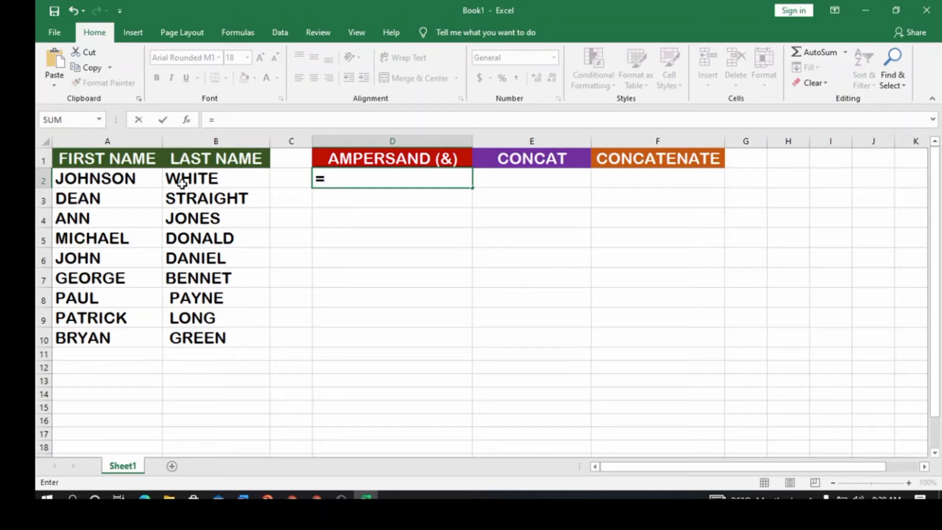
left_click(139, 181)
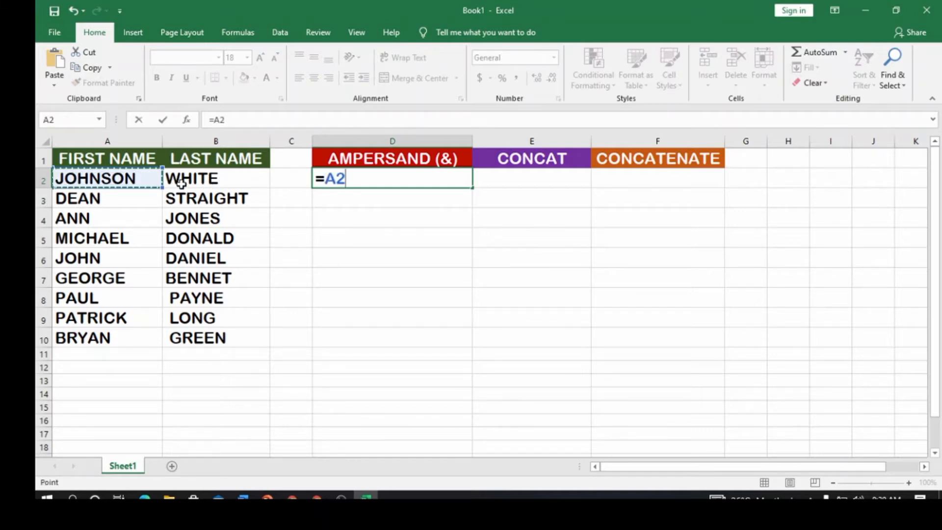
type("&")
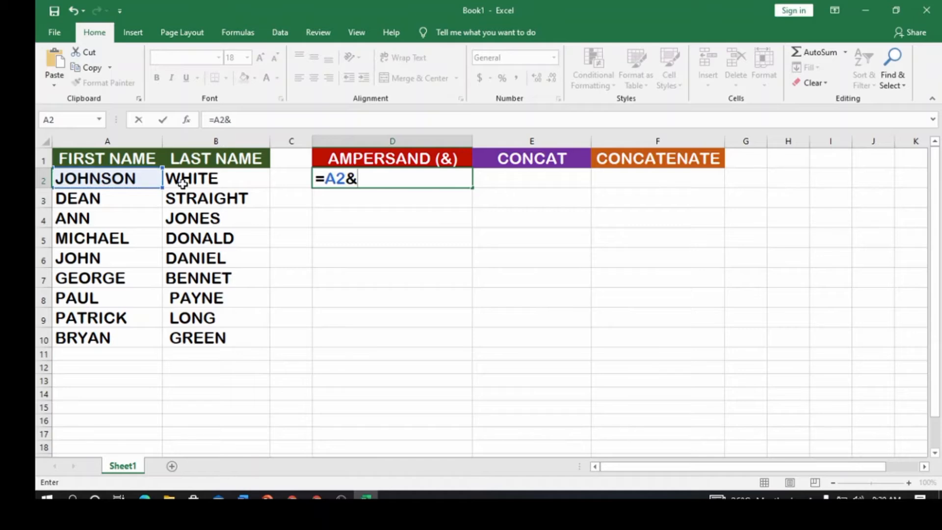
left_click(184, 179)
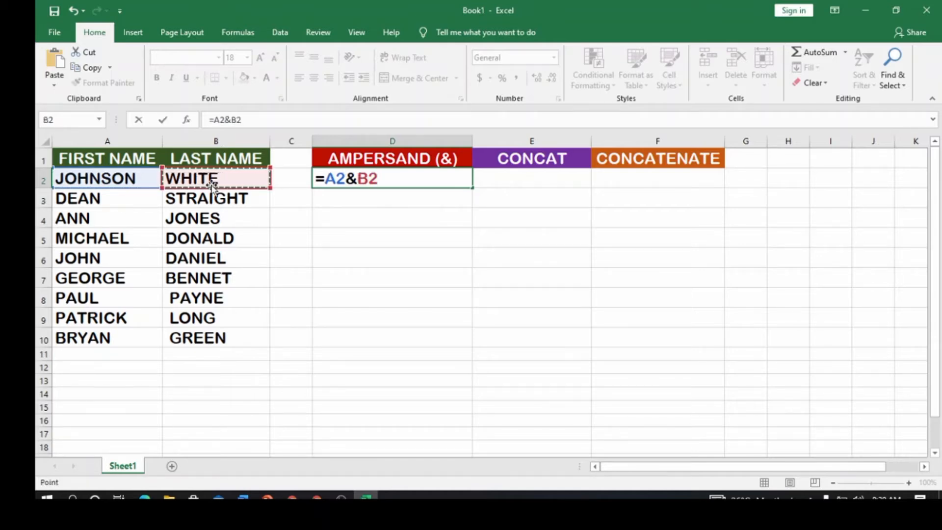
key("Return")
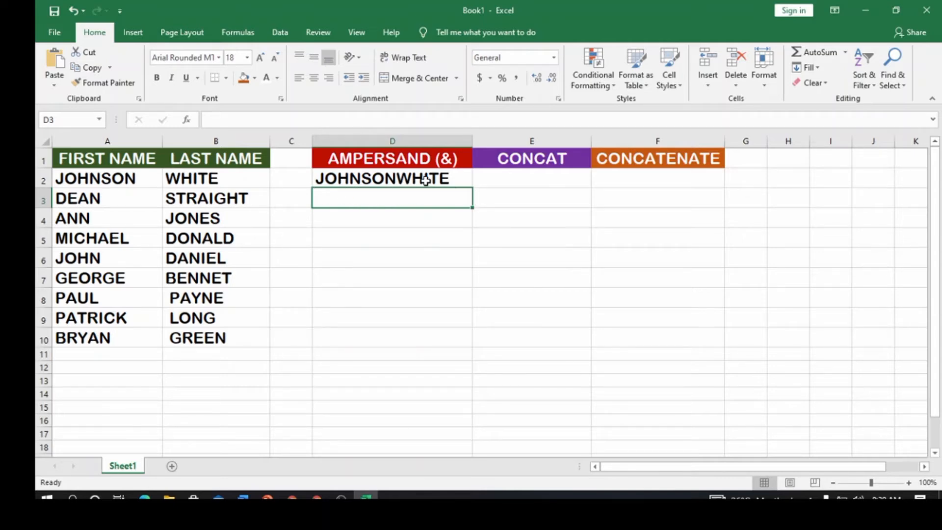
- Add a space between the names by changing D2 to =A2&" "&B2, and fill the formula down through D10
left_click(390, 179)
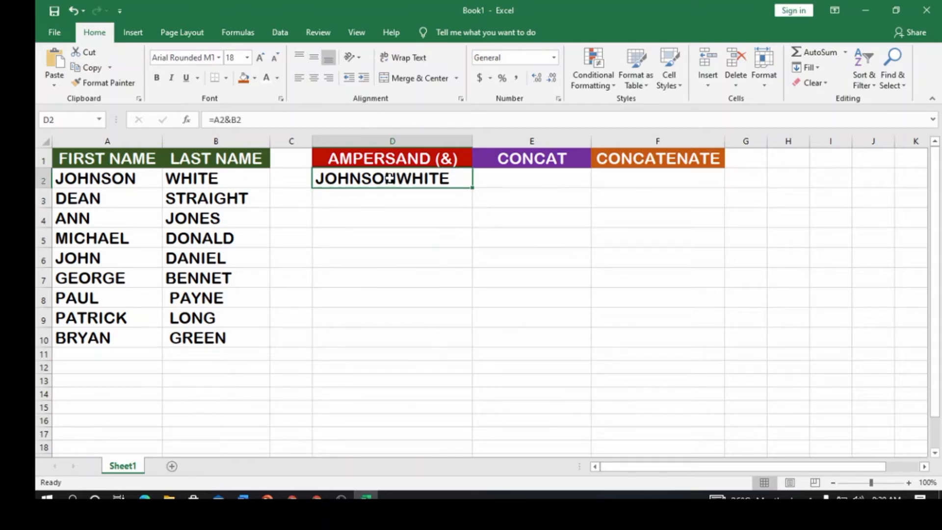
double_click(390, 179)
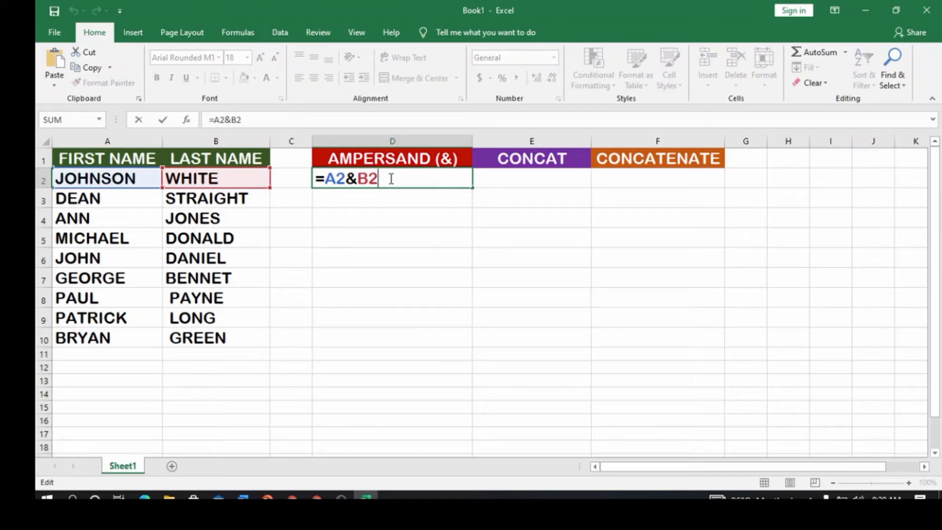
left_click(355, 184)
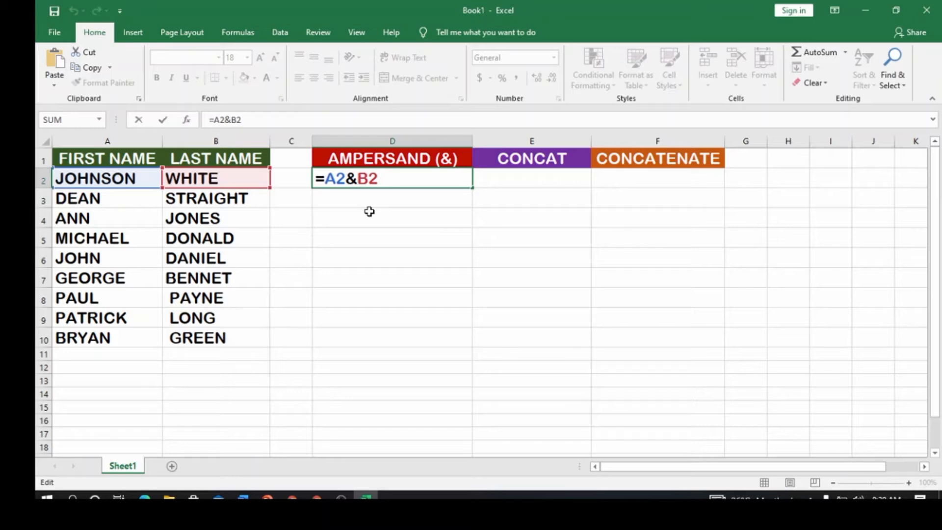
type("\"")
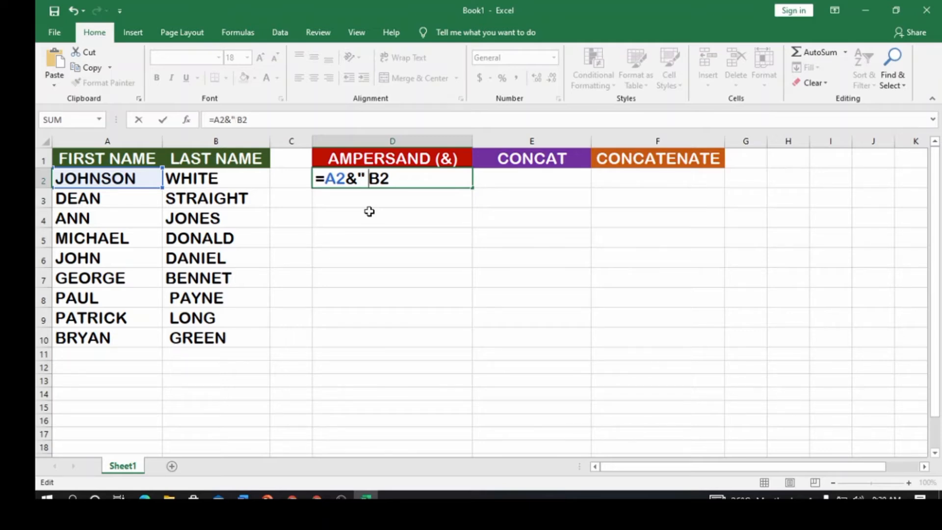
type("\"&")
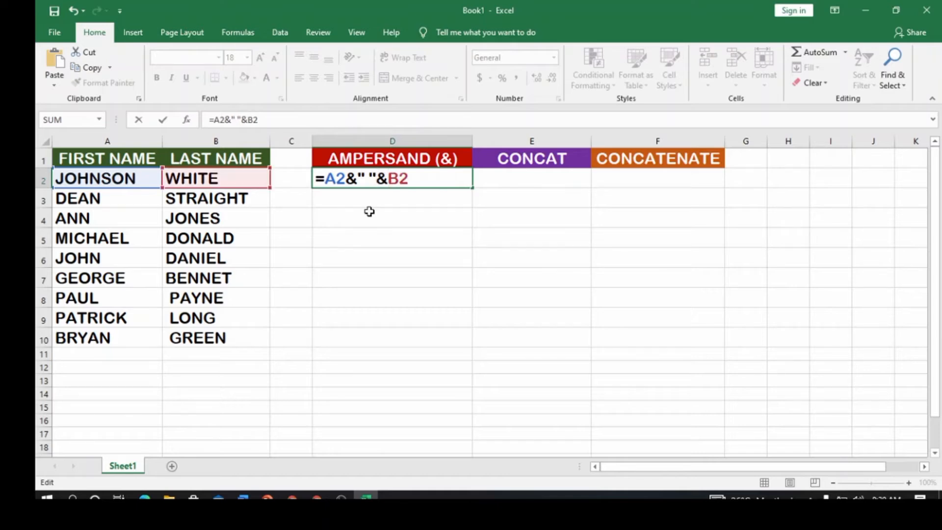
key("Return")
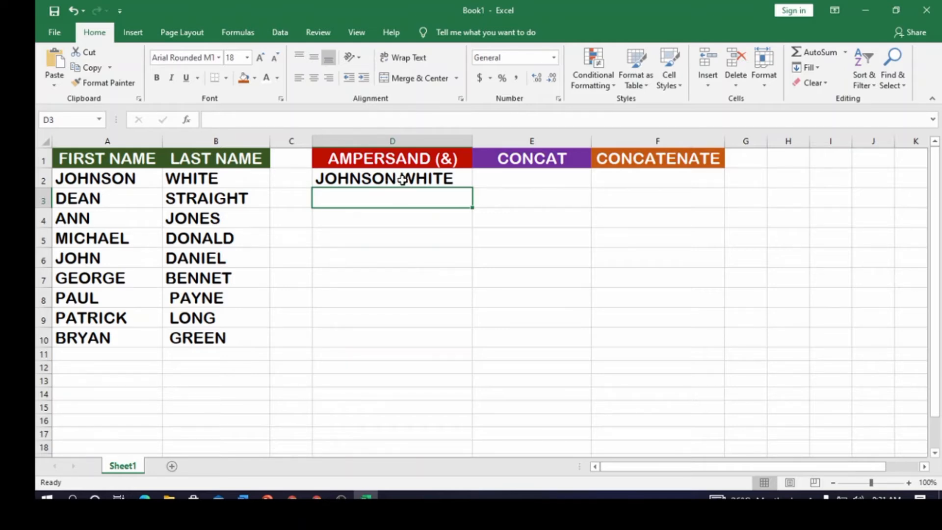
left_click(398, 179)
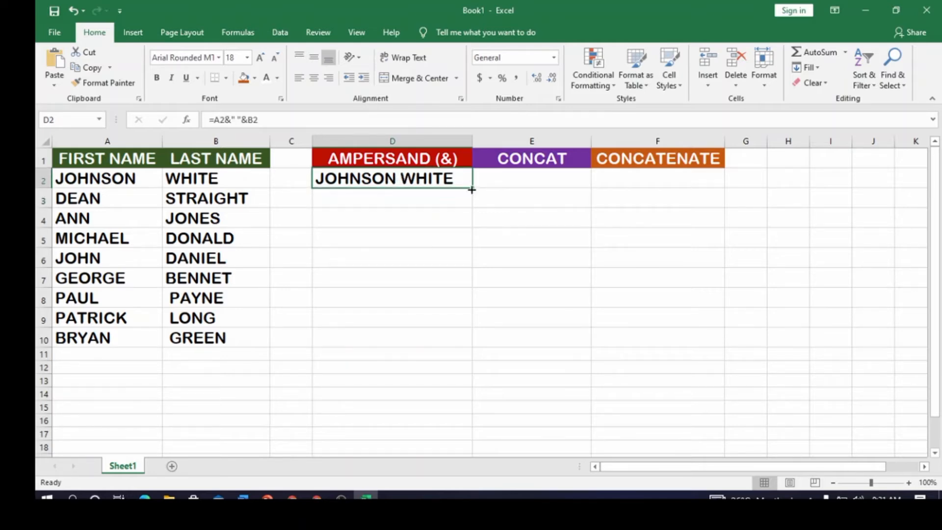
left_click_drag(472, 190, 481, 344)
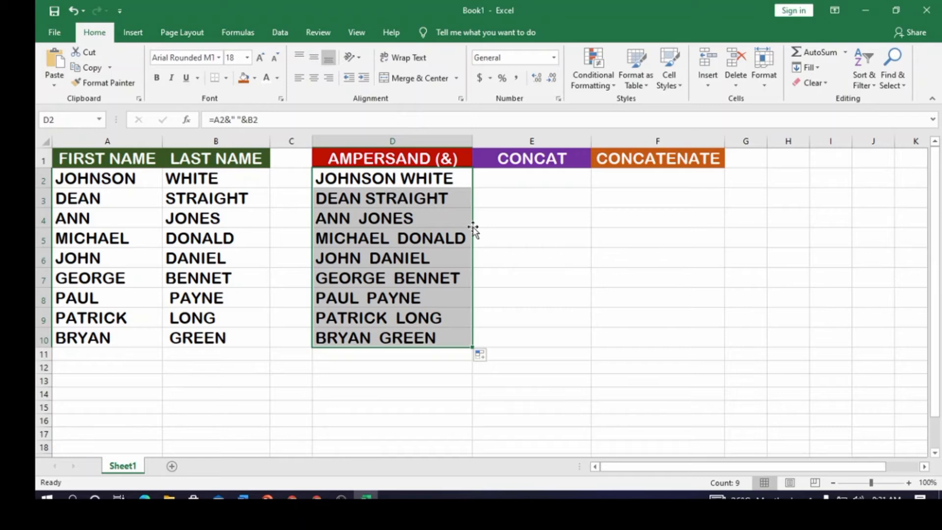
- Change the separator in D2 to a spaced hyphen, =A2&" - "&B2, and fill the formula down through D10
left_click(379, 181)
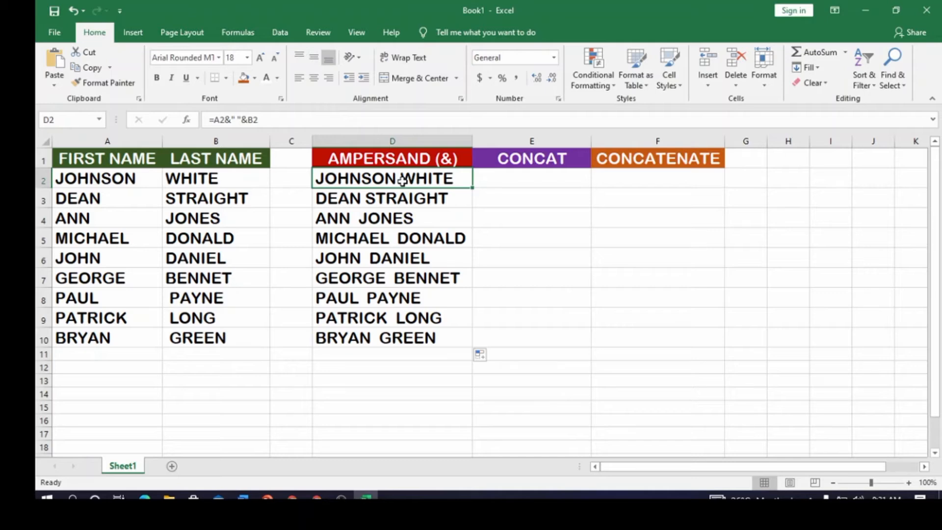
double_click(402, 181)
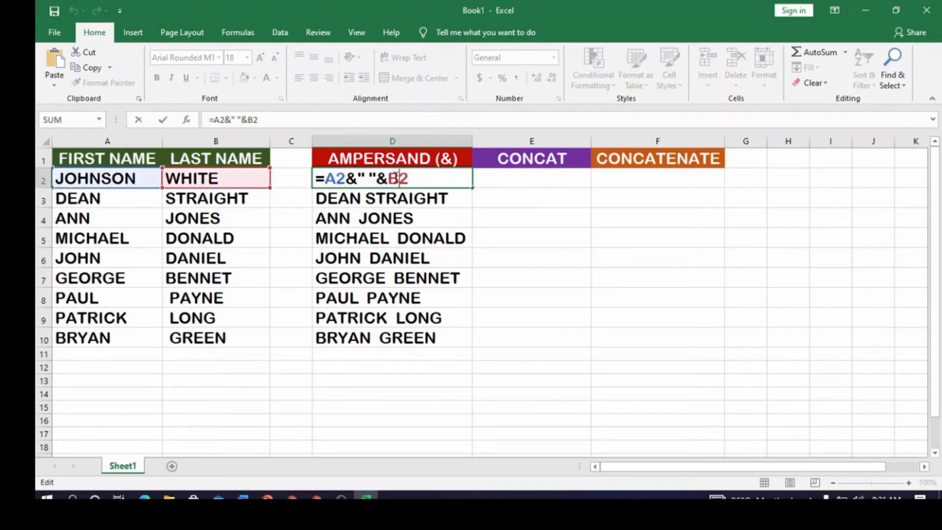
left_click(367, 177)
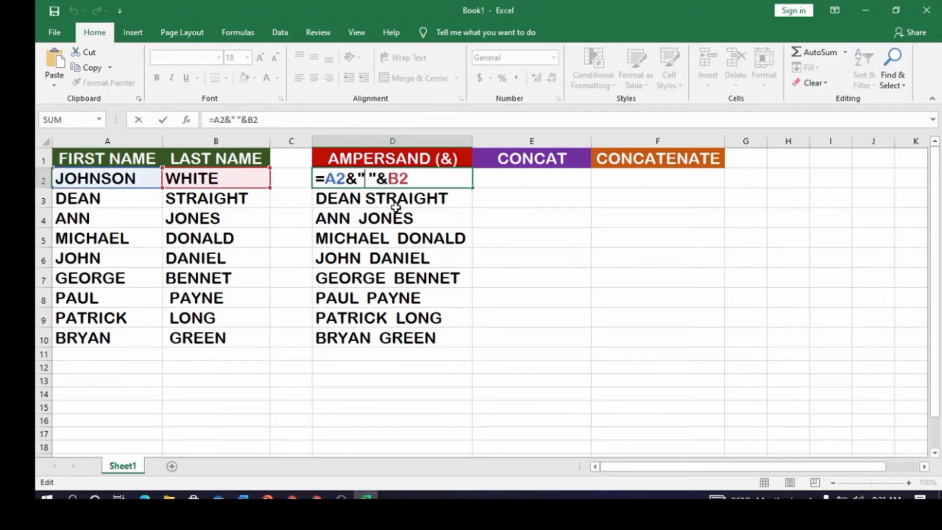
type("-")
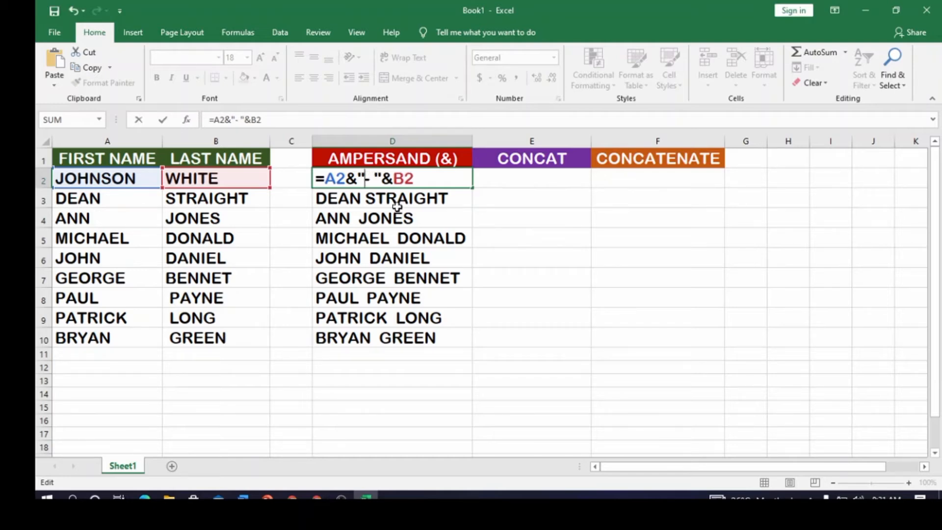
key("Left")
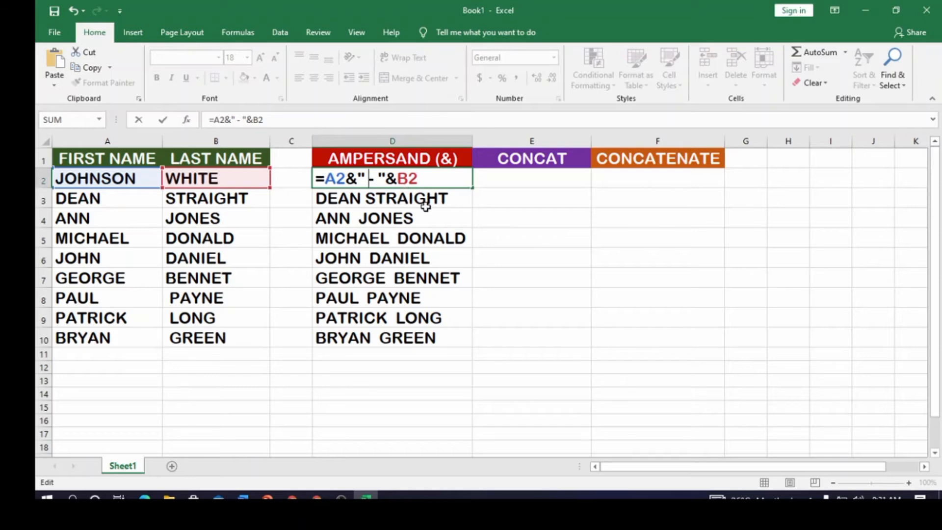
key("Return")
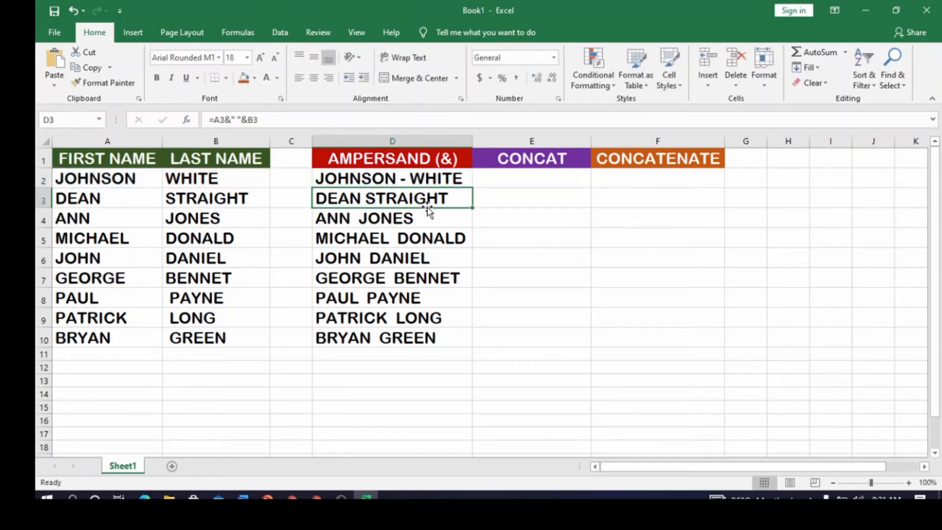
left_click(427, 180)
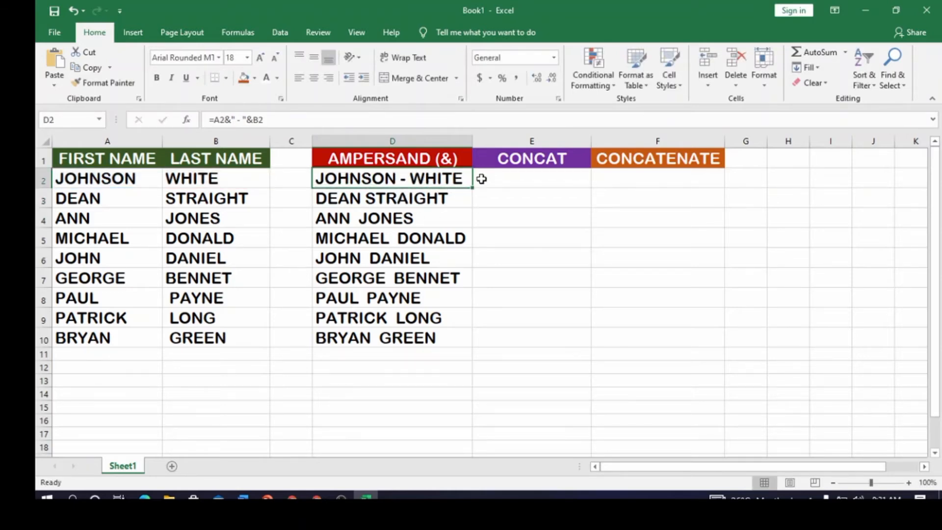
left_click_drag(472, 188, 468, 342)
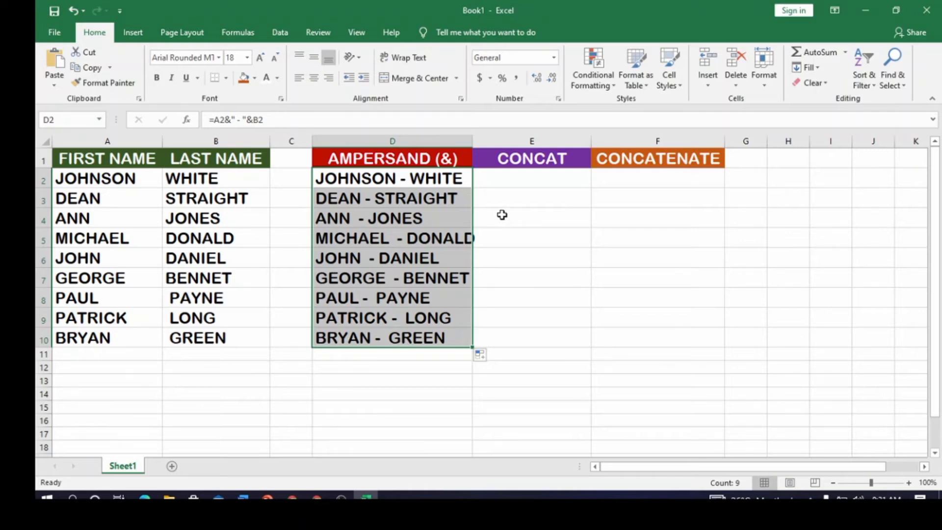
- Enter the formula =CONCAT(A2,B2) in cell E2 under the CONCAT heading
left_click(496, 185)
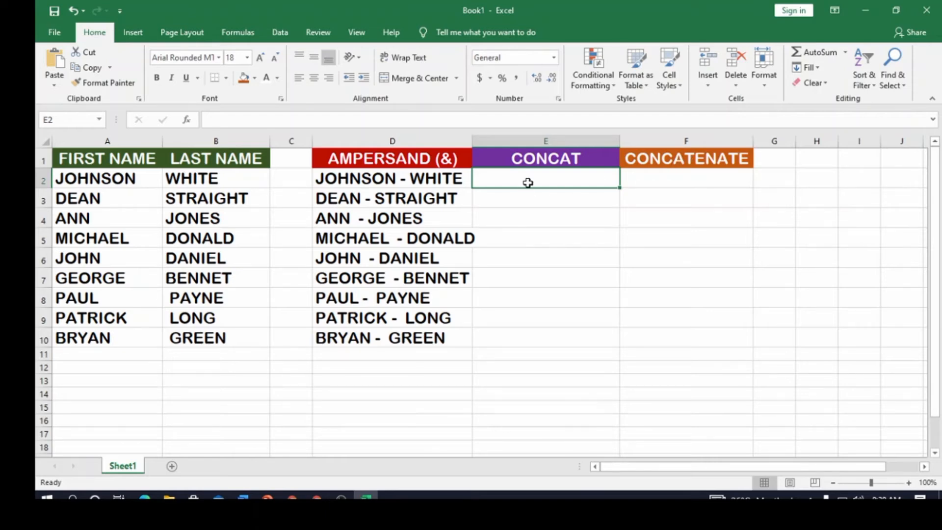
type("=")
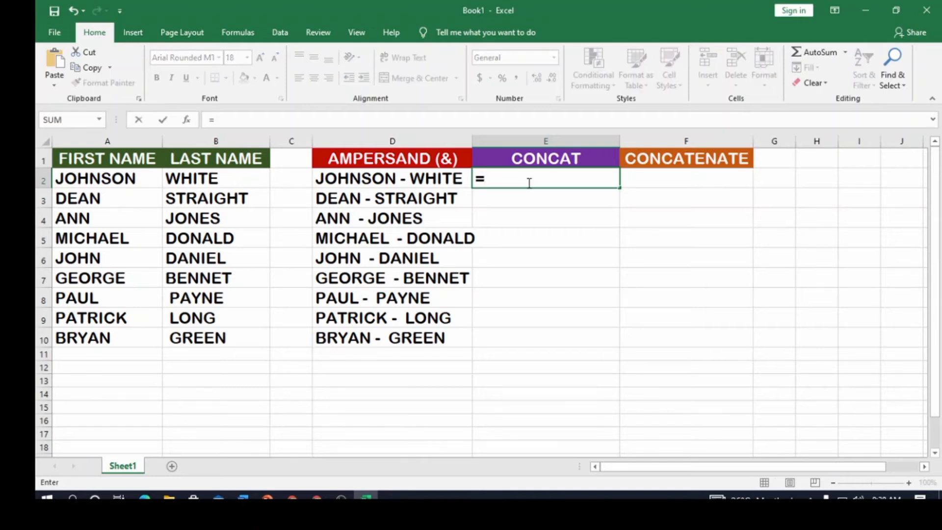
type("C")
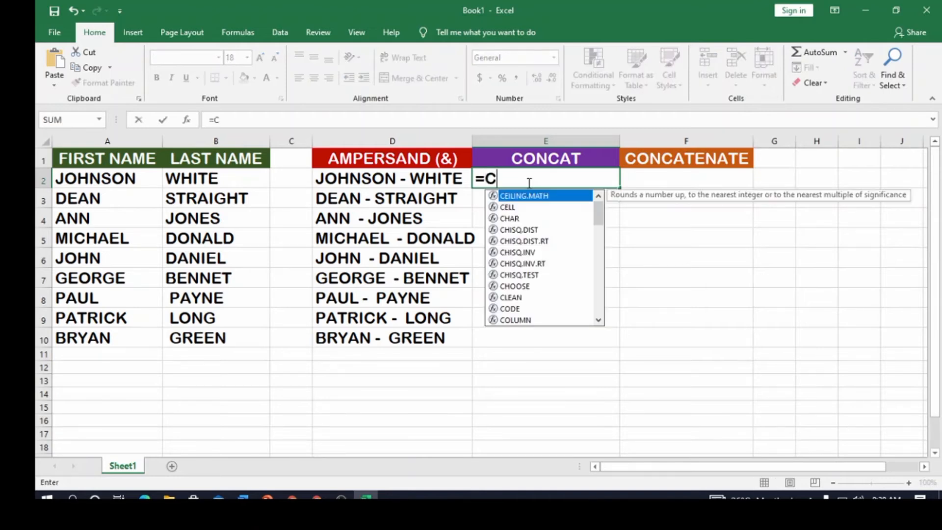
type("ONCAT")
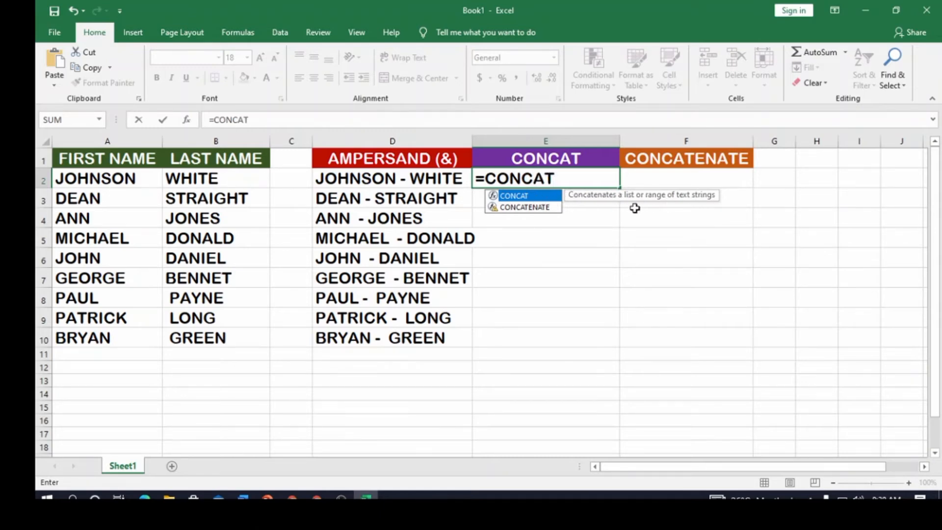
double_click(529, 196)
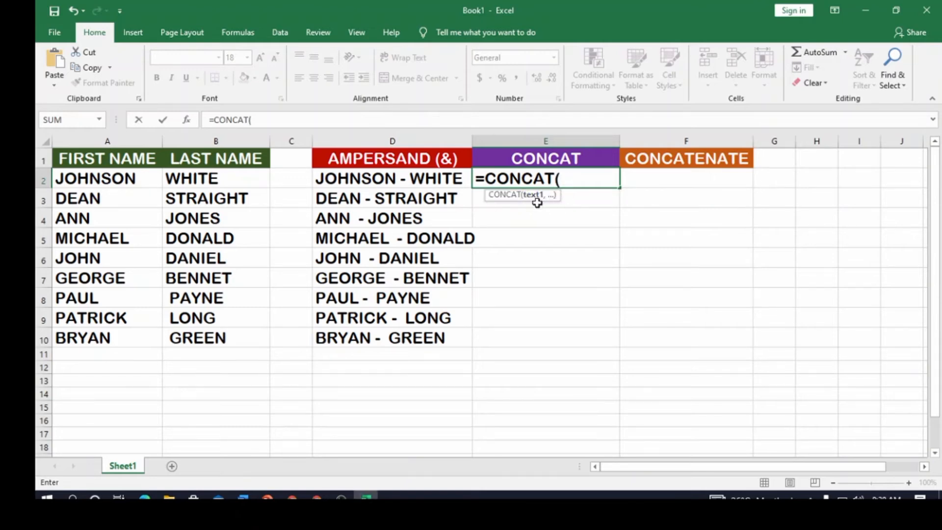
left_click(129, 188)
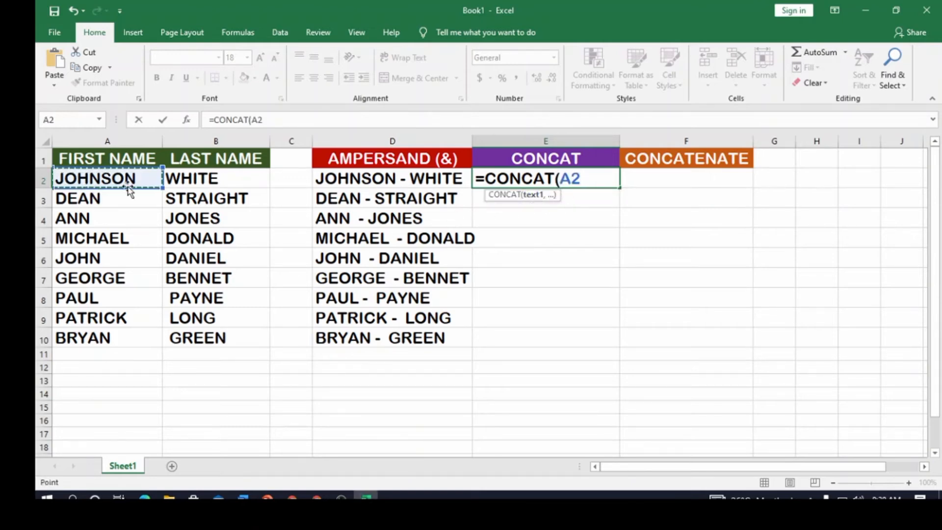
type(",")
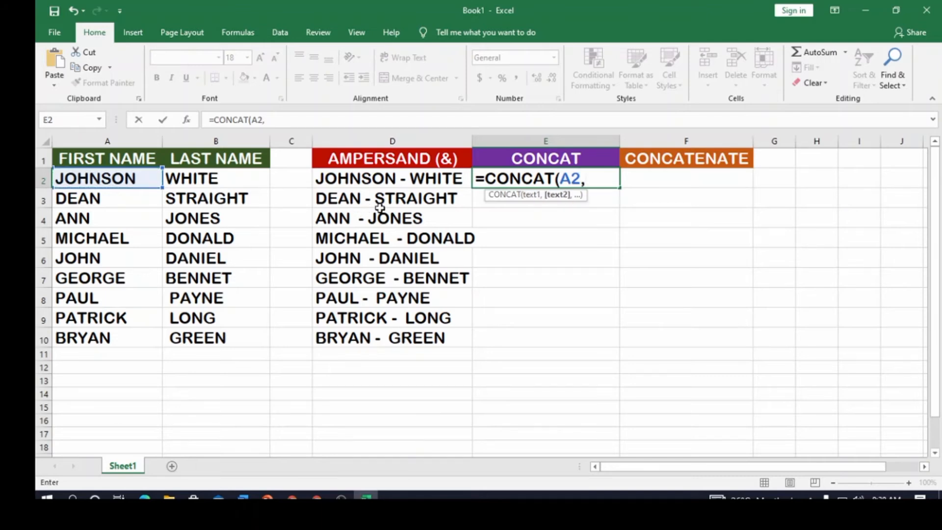
left_click(250, 183)
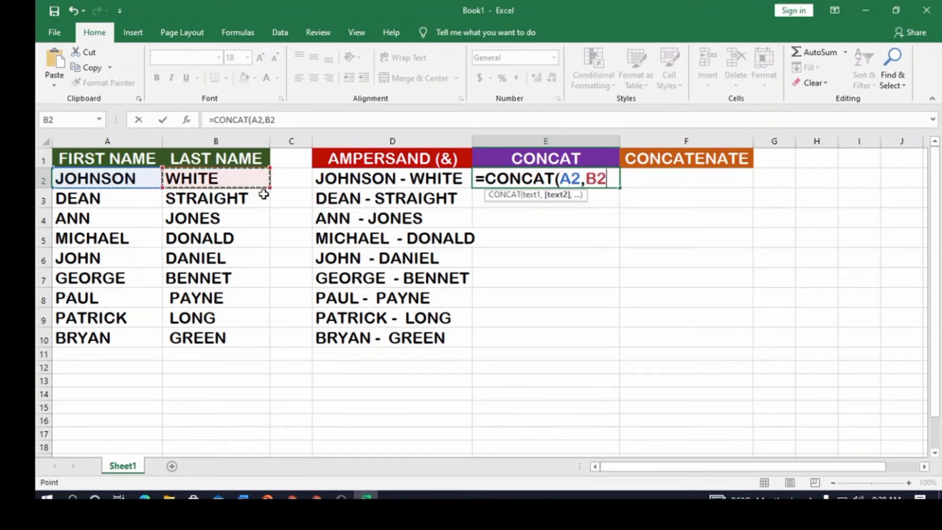
type(")")
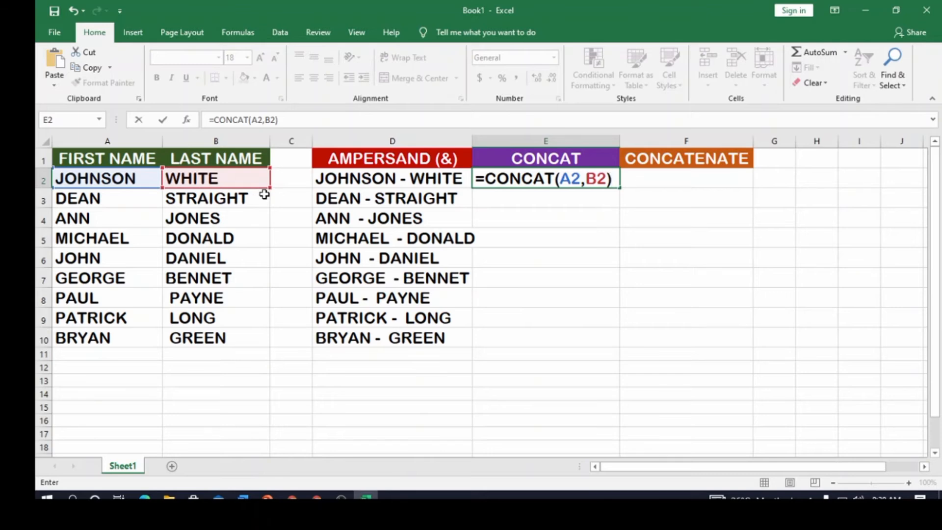
key("Return")
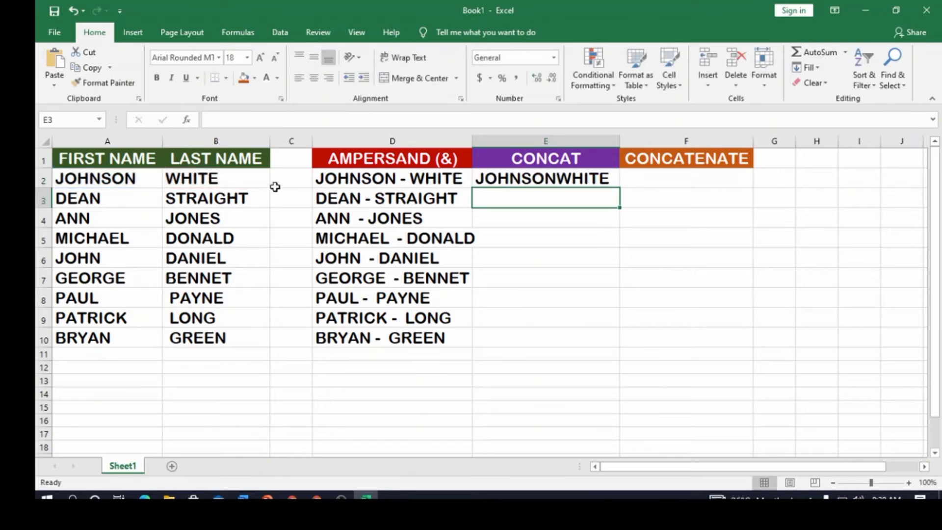
- Add a space between the names in E2 by changing the formula to =CONCAT(A2," ",B2)
left_click(569, 177)
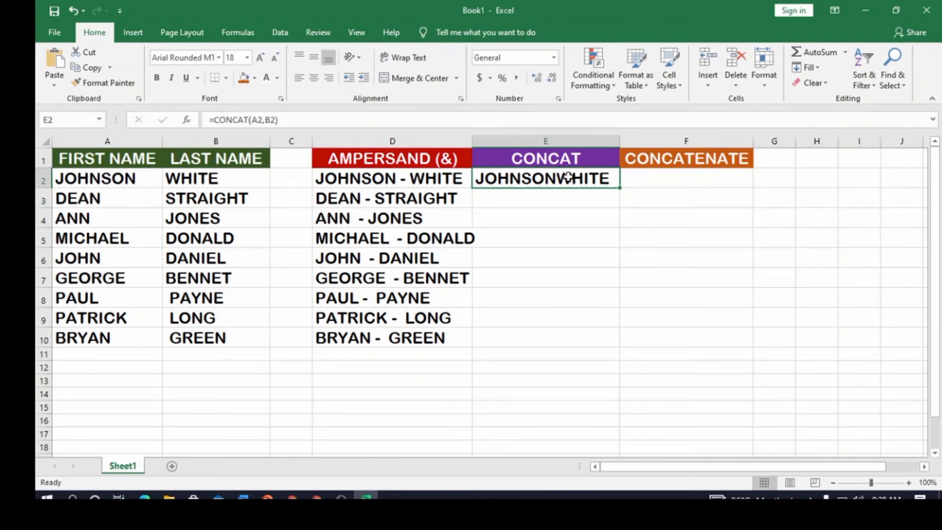
double_click(569, 178)
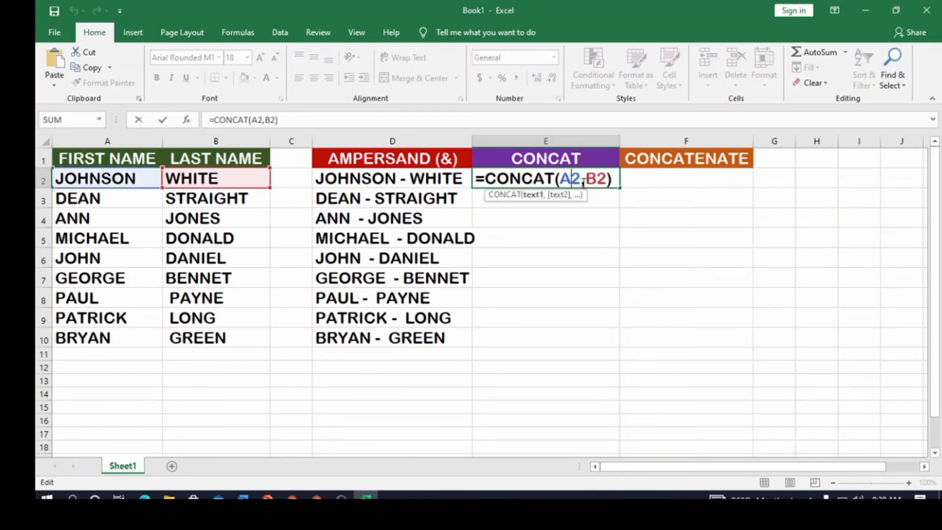
left_click(586, 179)
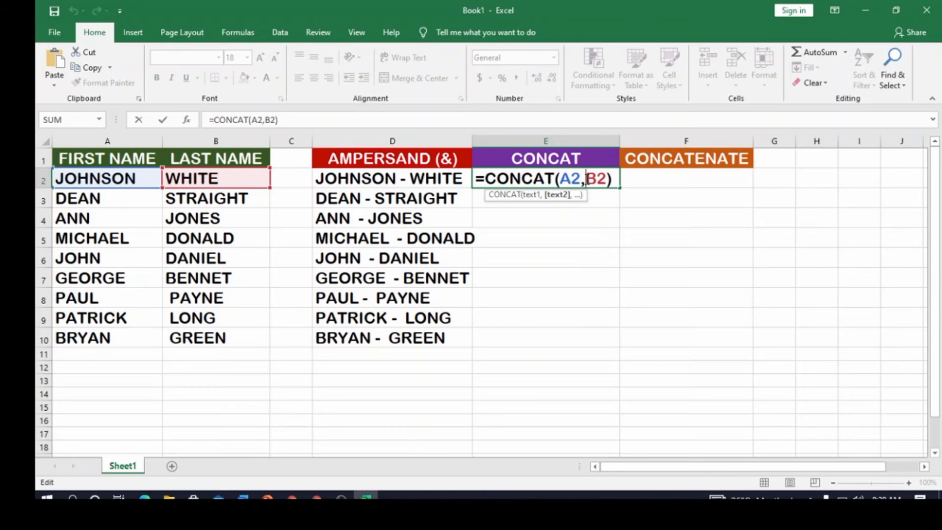
type("\"")
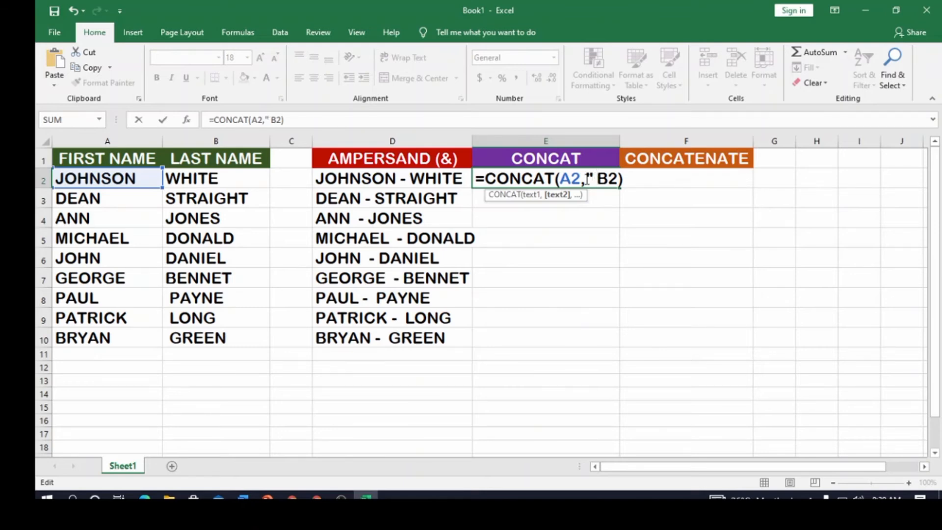
type("\",")
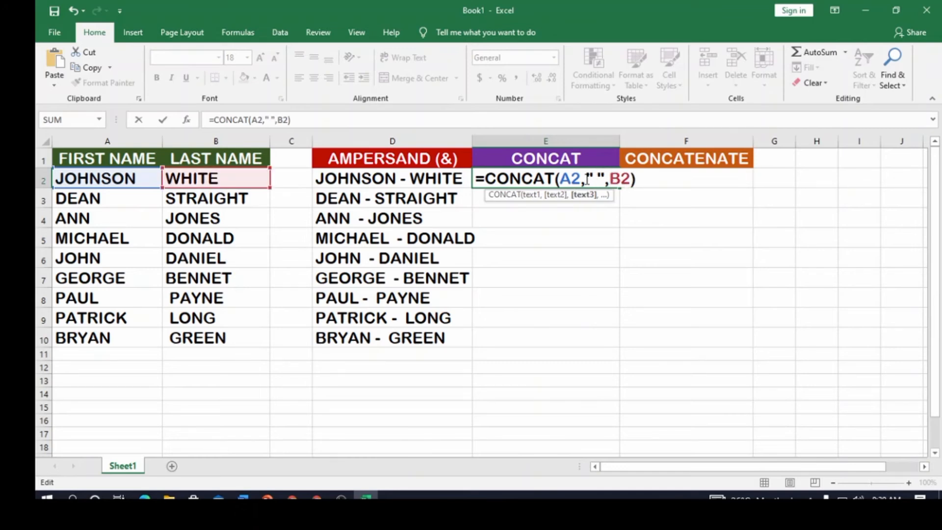
key("Return")
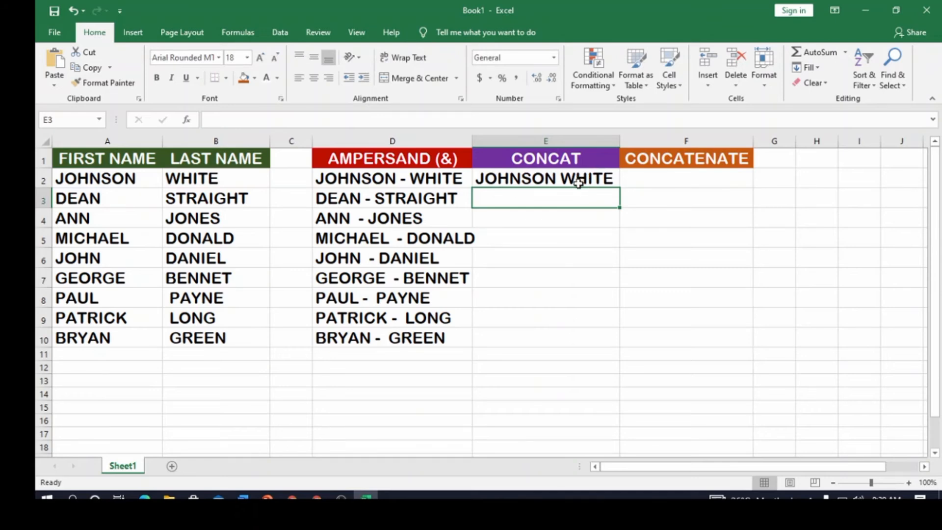
- Fill the CONCAT formula from E2 down through E10, and widen columns E and D to fit the full names
left_click(614, 179)
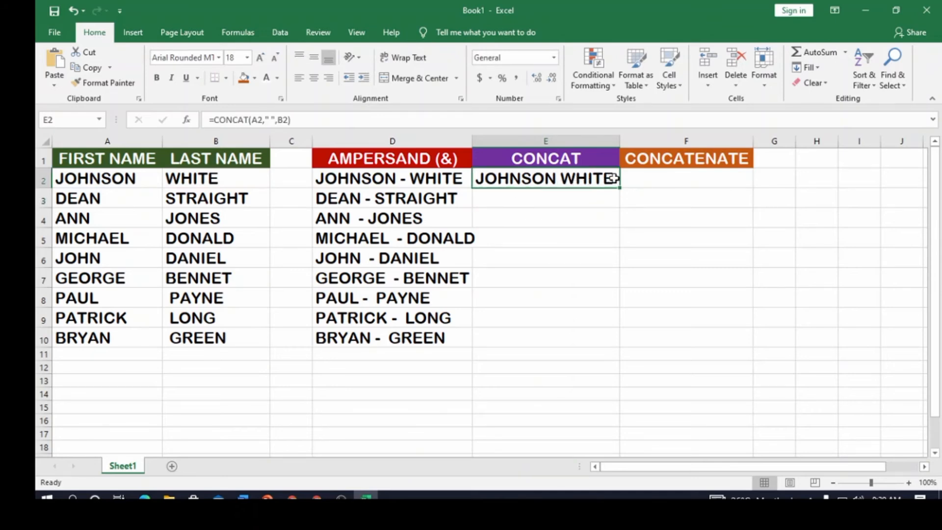
left_click_drag(620, 189, 623, 354)
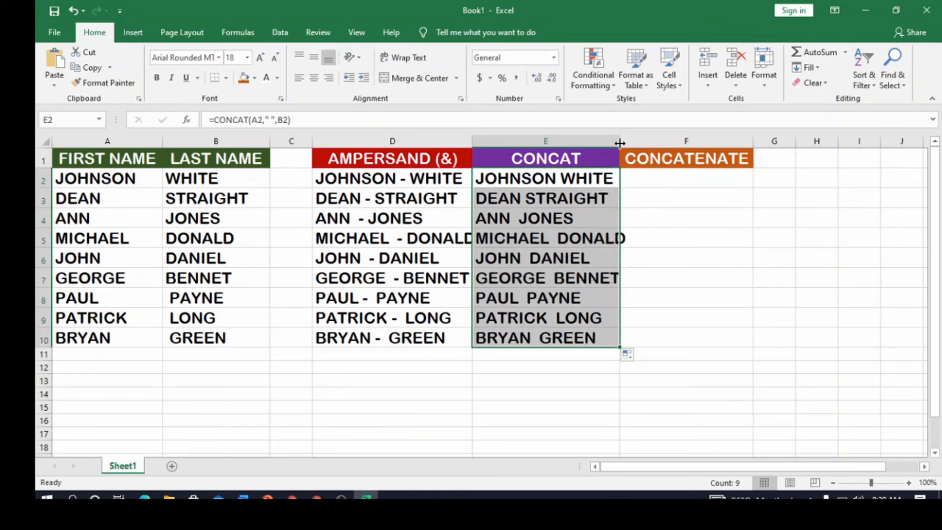
left_click_drag(620, 142, 640, 143)
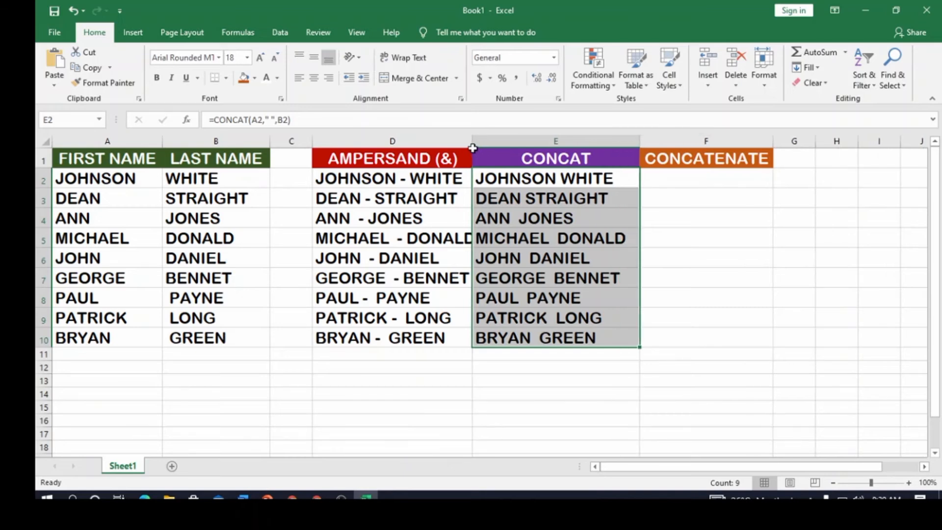
left_click_drag(472, 144, 483, 144)
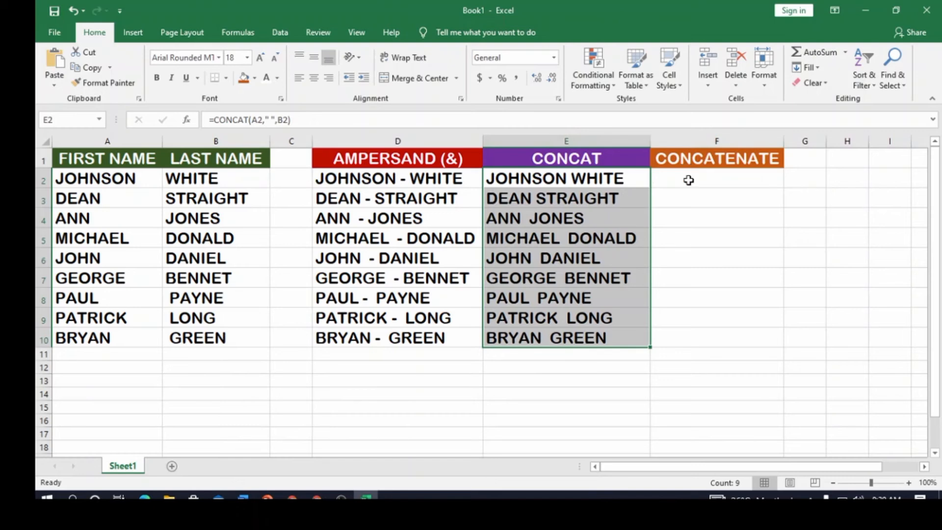
- Enter the formula =CONCATENATE(A2,B2) in cell F2 under the CONCATENATE heading
left_click(689, 180)
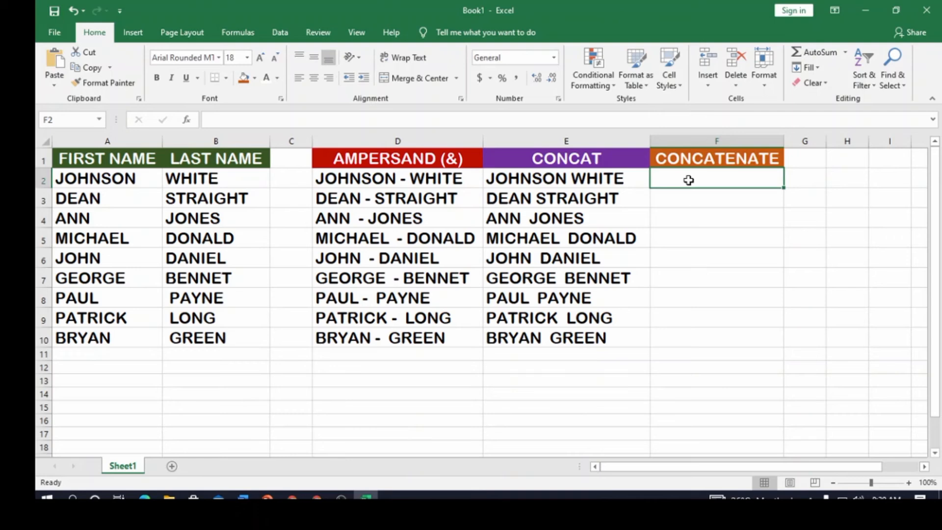
type("=")
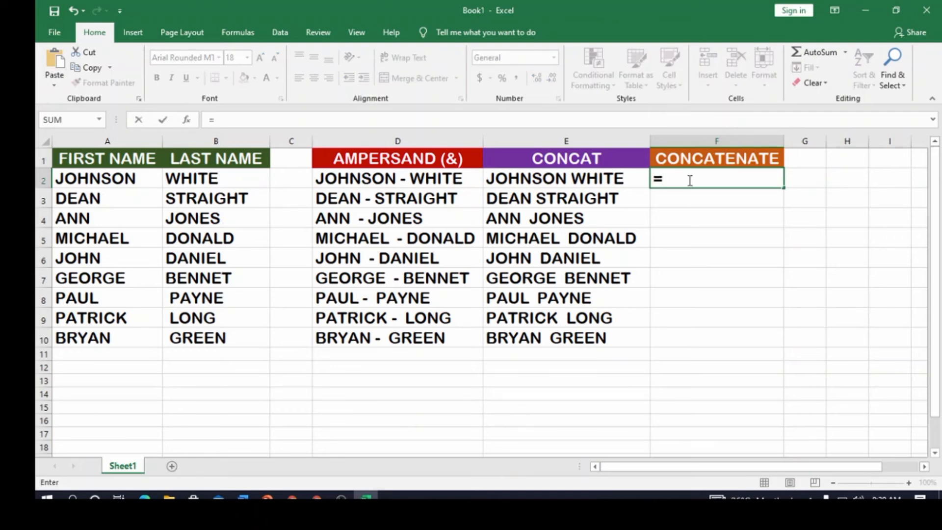
type("CO")
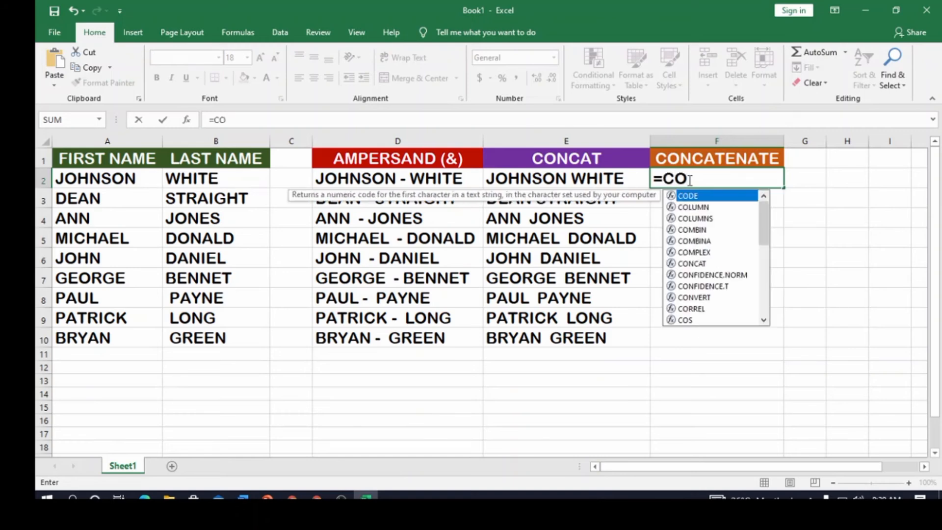
type("NCATE")
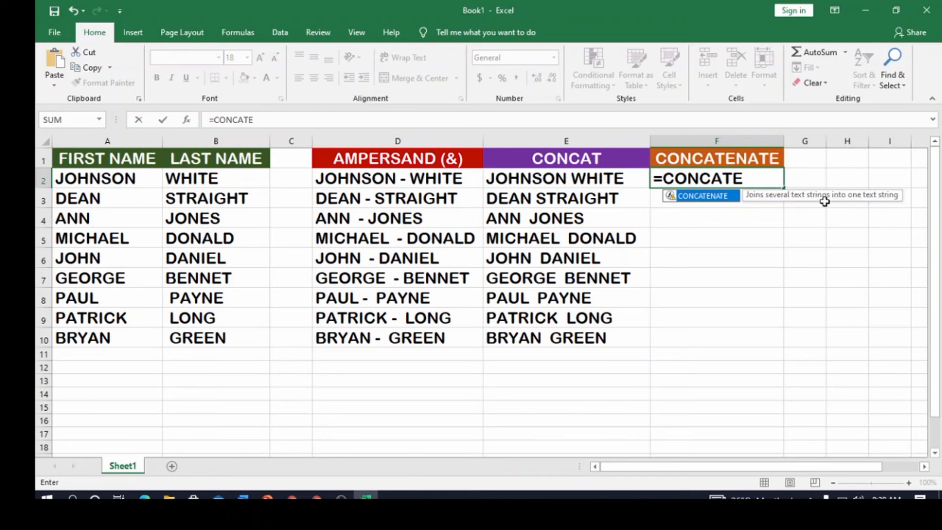
double_click(704, 197)
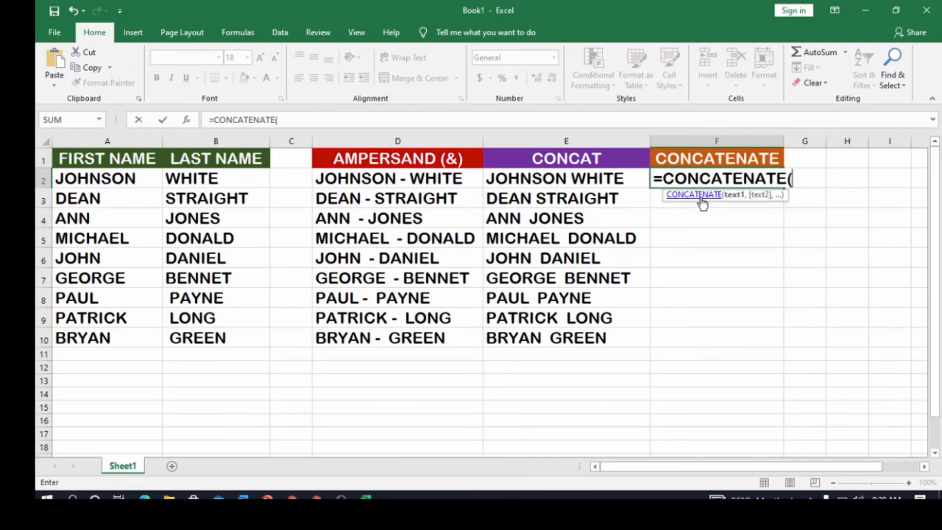
left_click(119, 176)
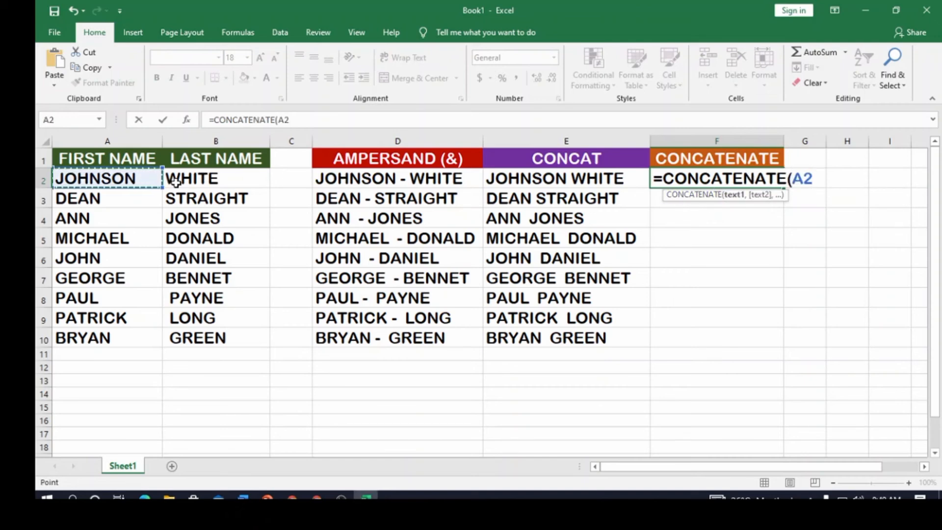
type(",")
left_click(194, 181)
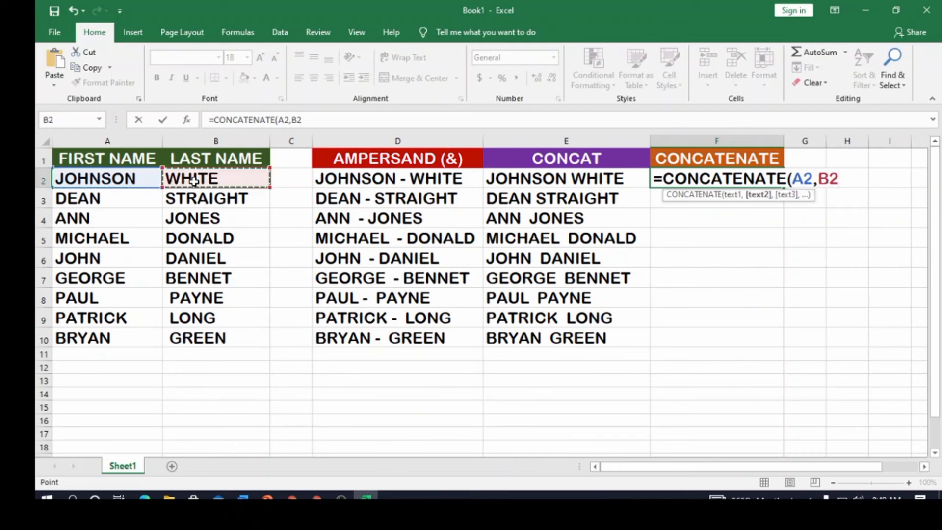
type(")")
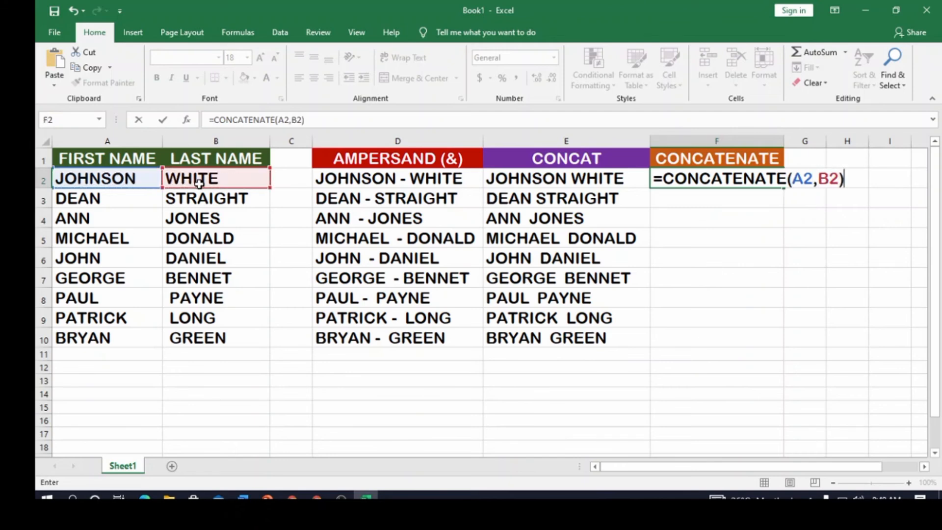
key("Return")
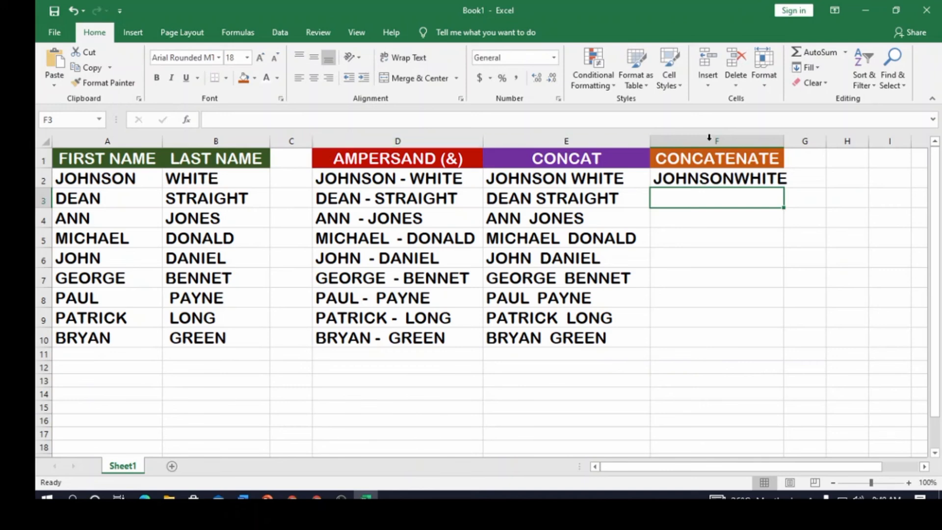
- Insert a plus sign between the names in F2 by changing the formula to =CONCATENATE(A2,"+",B2)
double_click(741, 181)
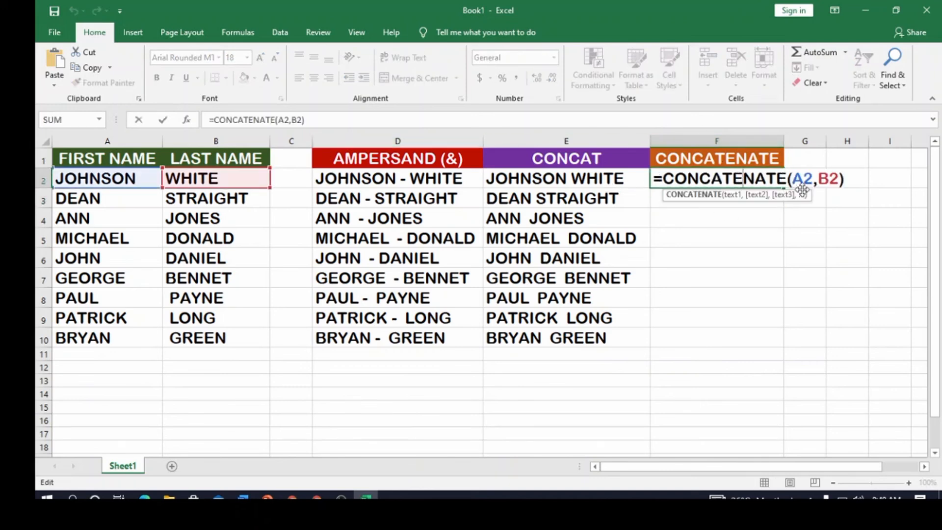
left_click(814, 179)
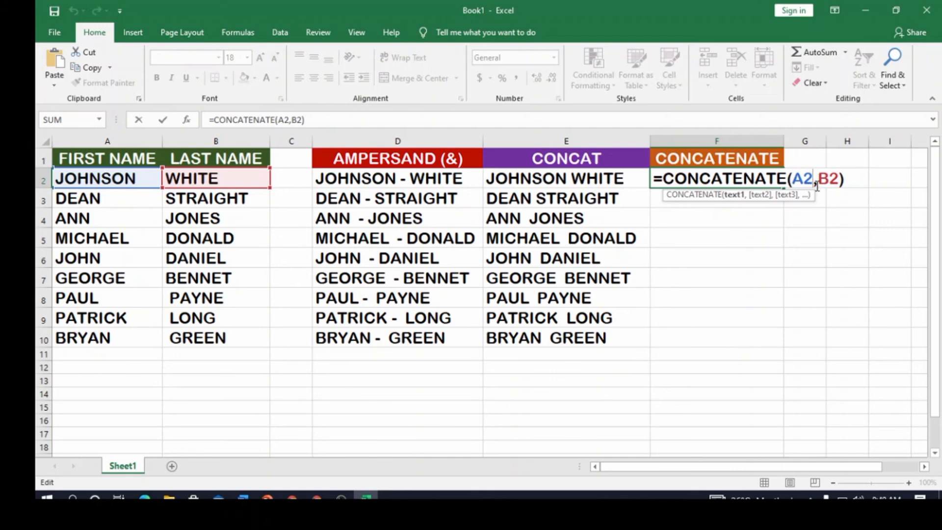
left_click(817, 187)
type("\"")
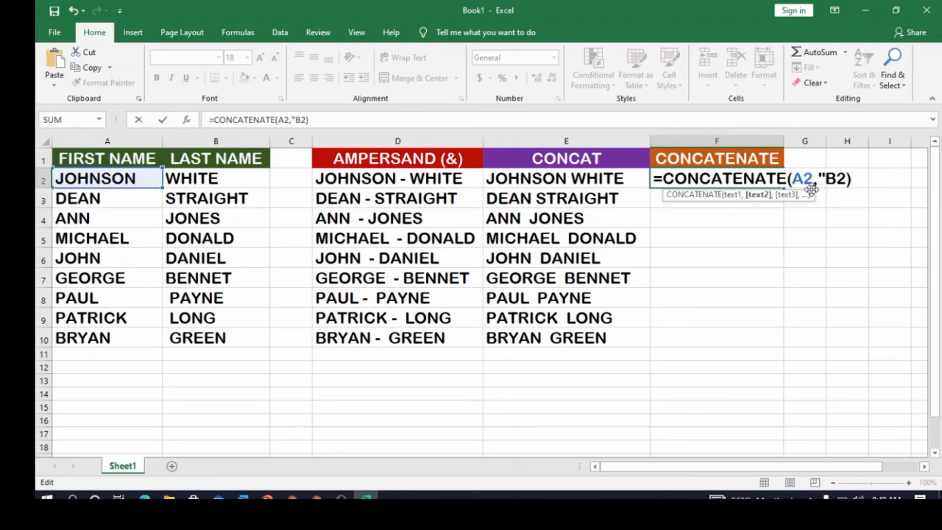
type("+")
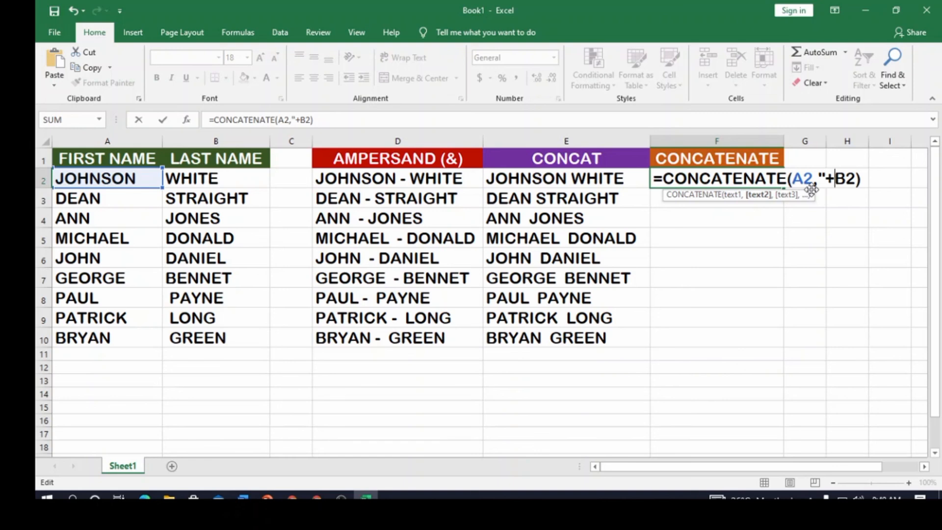
type("\"")
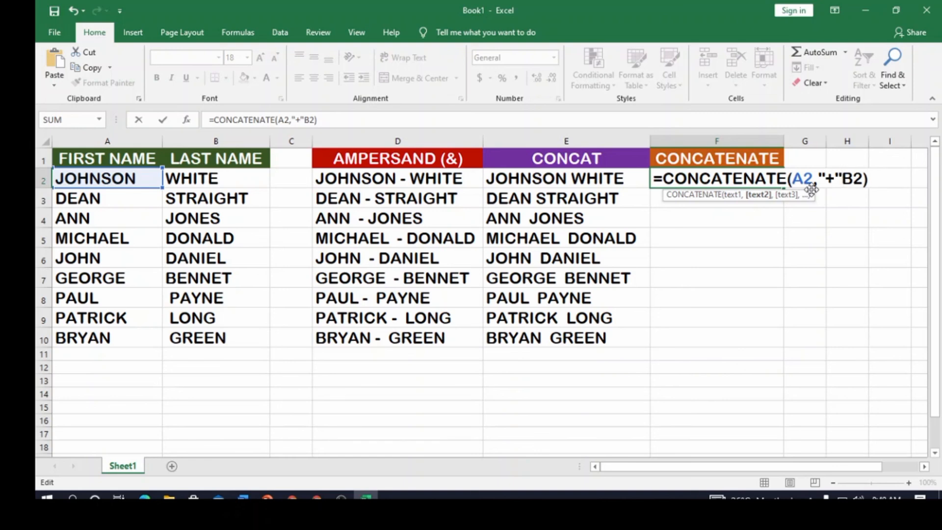
type(",")
key("Return")
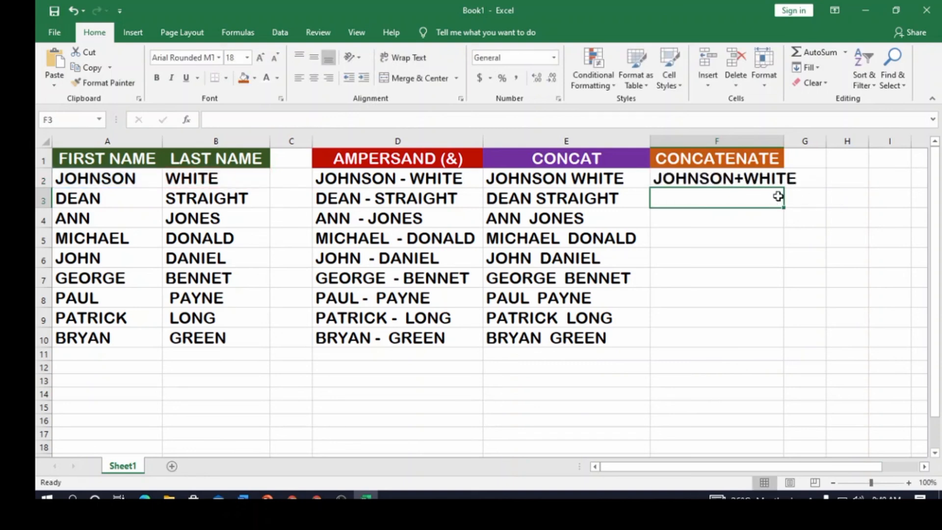
- Fill the CONCATENATE formula from F2 down through F10, and widen column F to fit the combined names
left_click_drag(784, 142, 808, 141)
left_click(788, 173)
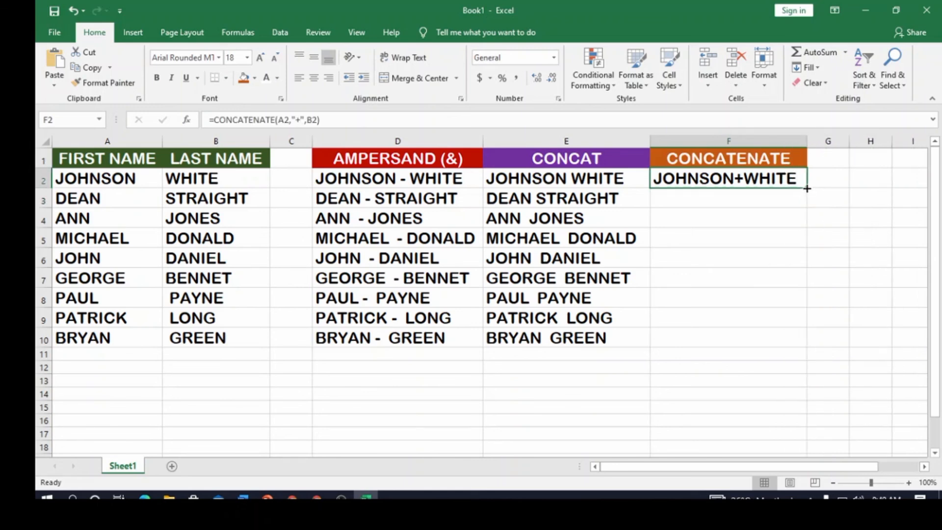
left_click_drag(807, 188, 809, 349)
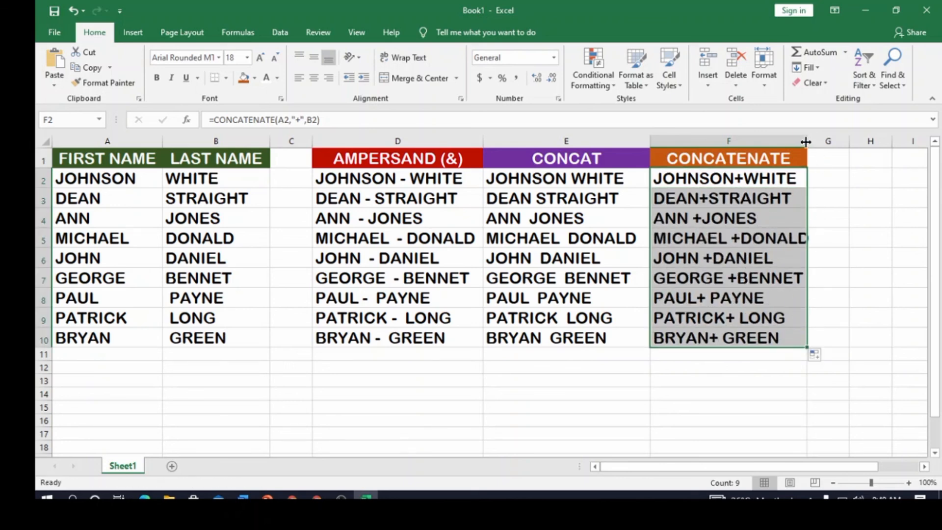
left_click_drag(805, 144, 823, 147)
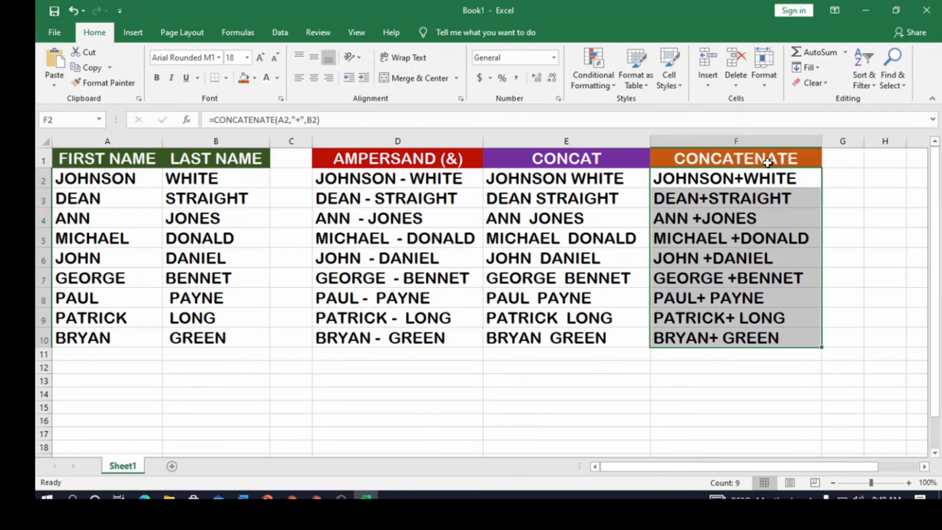